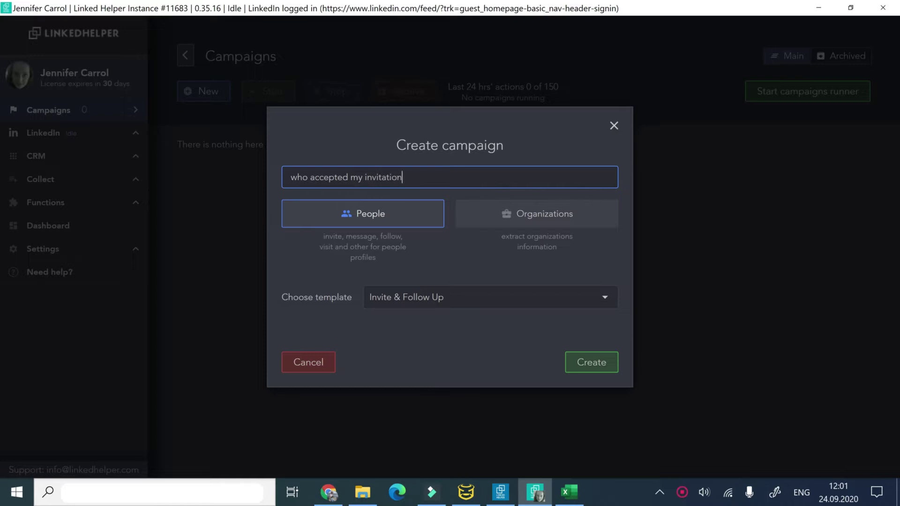
Step: Create the people campaign "who accepted my invitation?" from the Empty campaign template
click(599, 303)
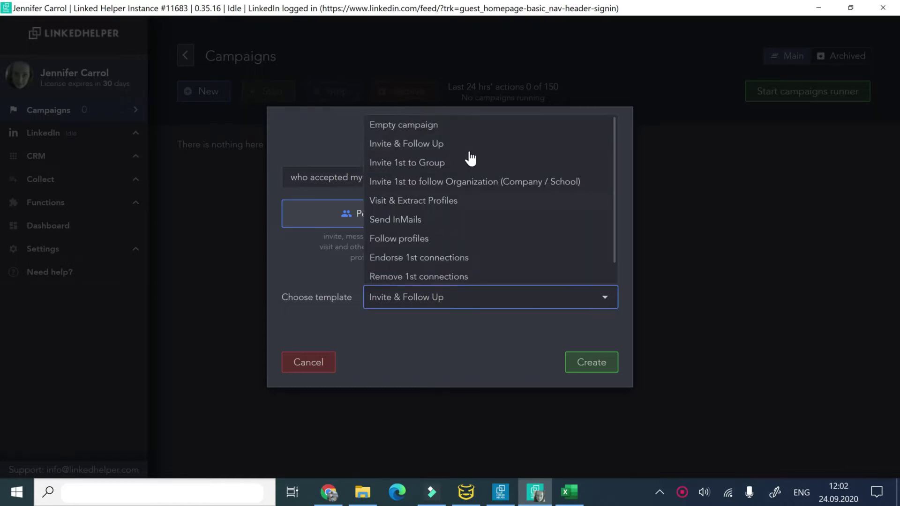
click(448, 124)
click(605, 368)
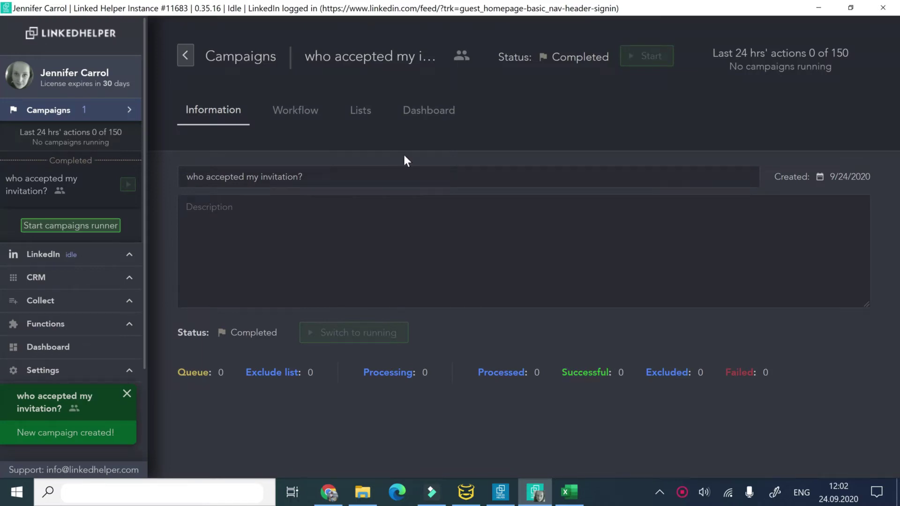
Step: Add the "Filter contacts out of my network (keep 1st level only)" action to the new campaign's workflow
click(298, 111)
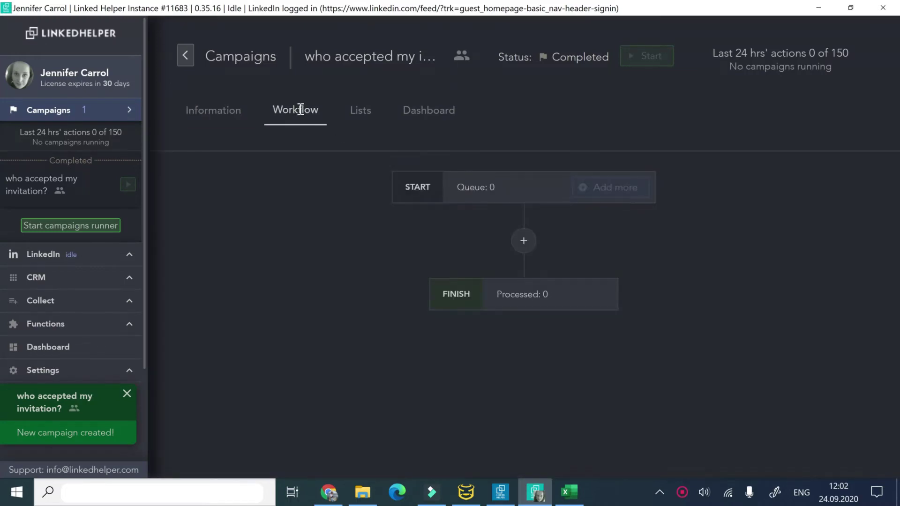
click(524, 241)
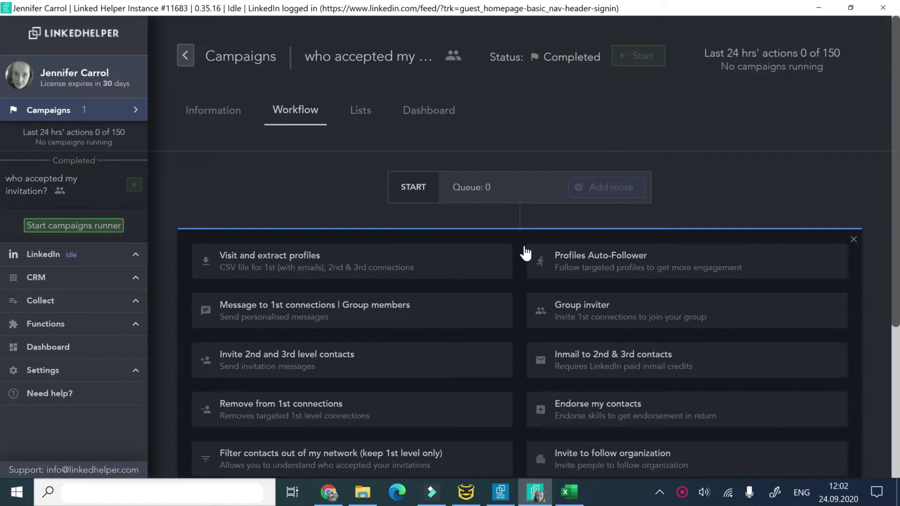
scroll(525, 249, down, 3)
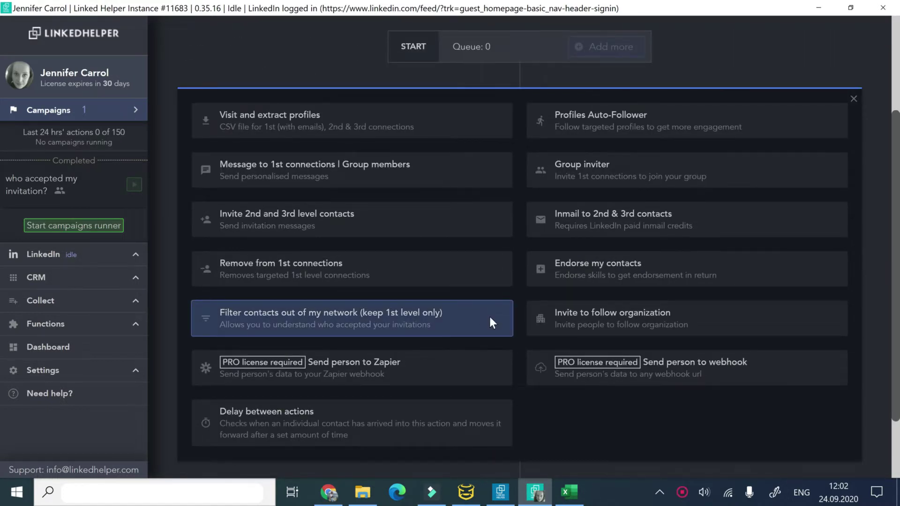
click(490, 319)
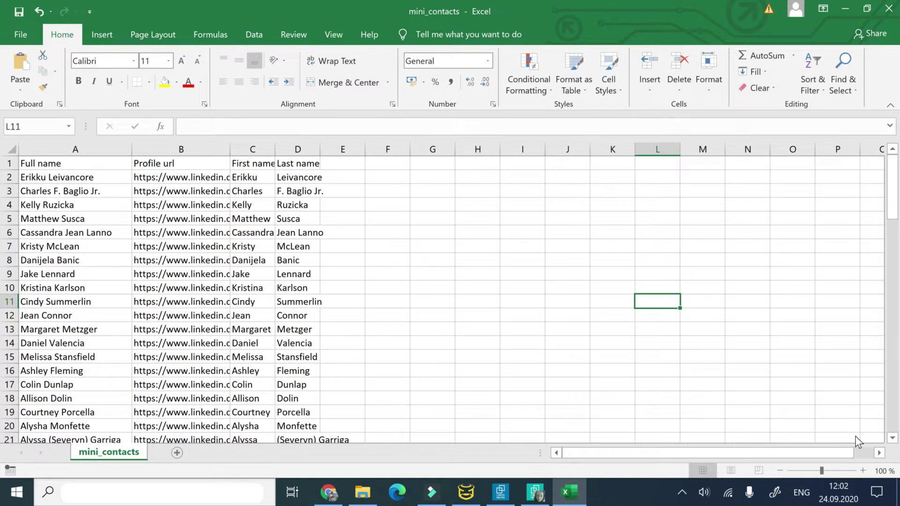
Step: Import the profile URLs from the Designer_invited CSV file into the filter action's queue in Linked Helper
key(alt+Tab)
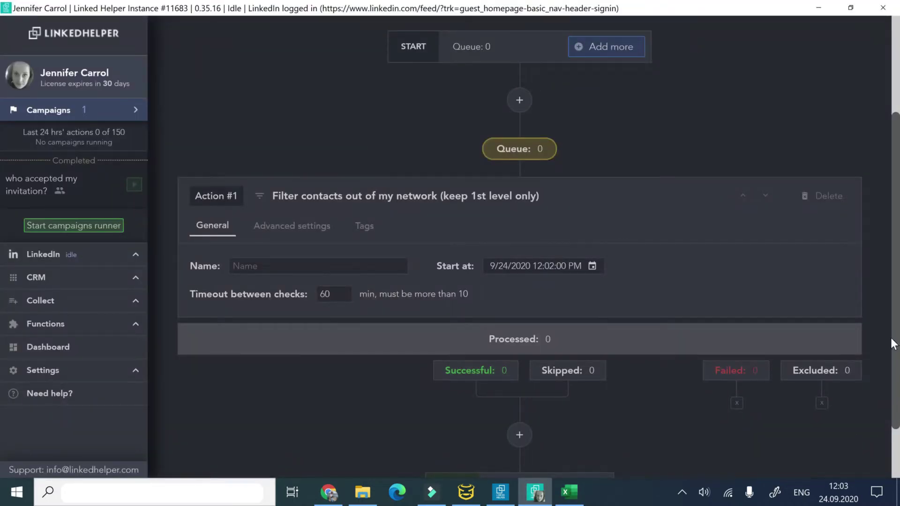
click(526, 147)
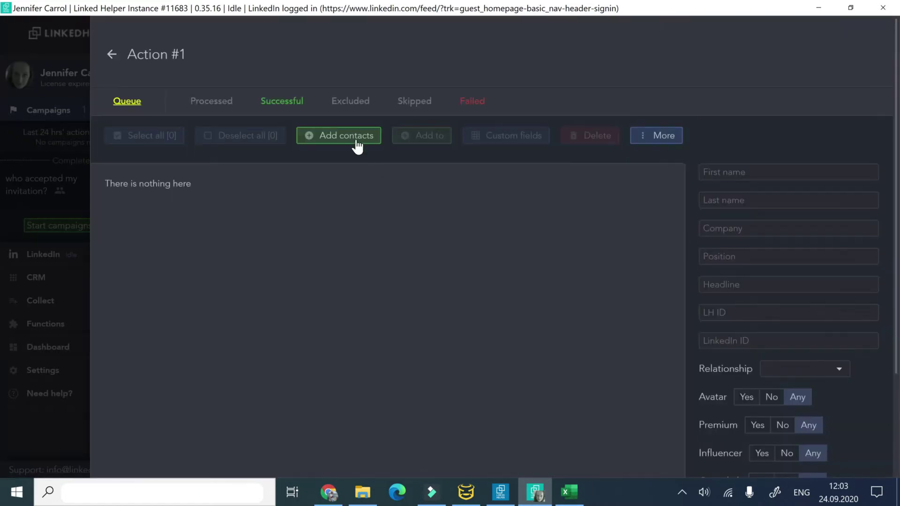
click(357, 142)
click(710, 118)
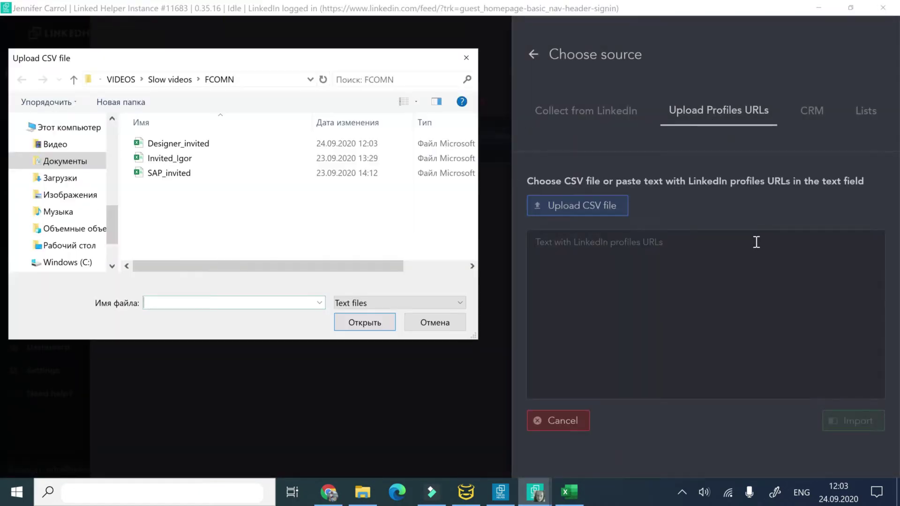
click(202, 145)
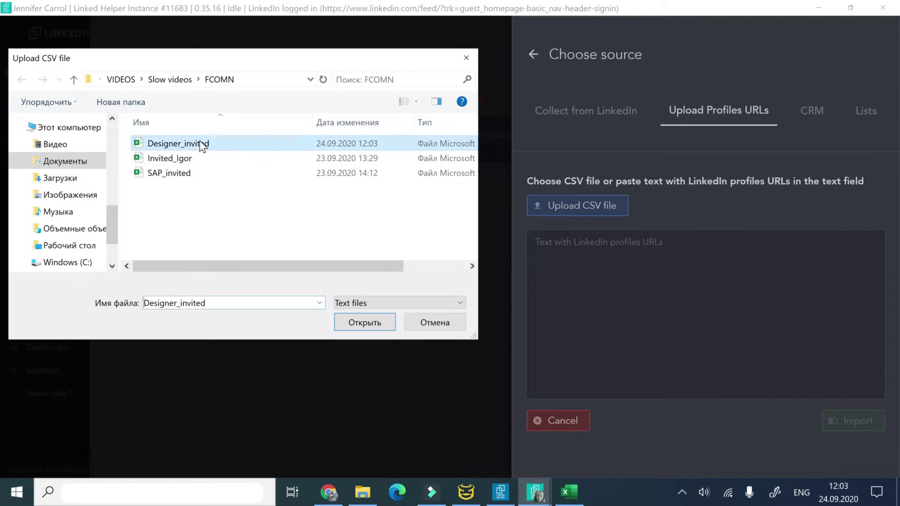
click(361, 323)
click(858, 421)
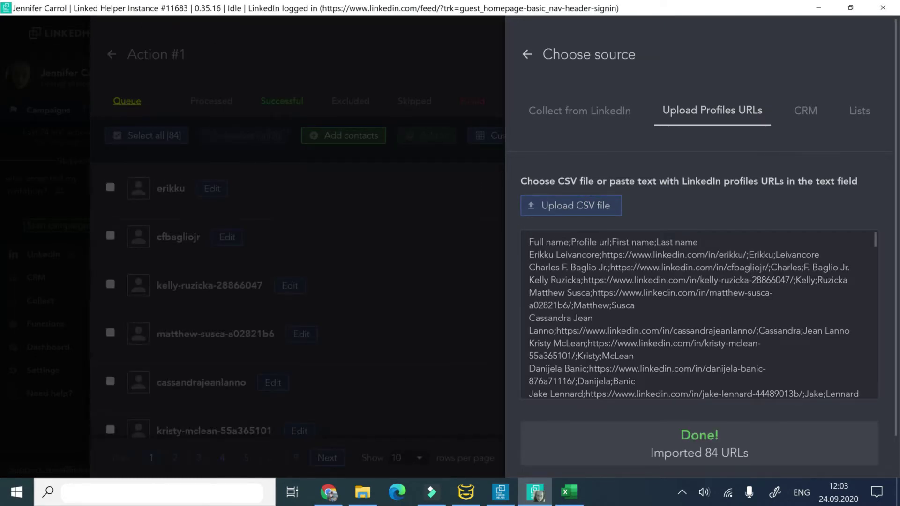
Step: Return to the campaign's workflow and start the campaign
click(527, 54)
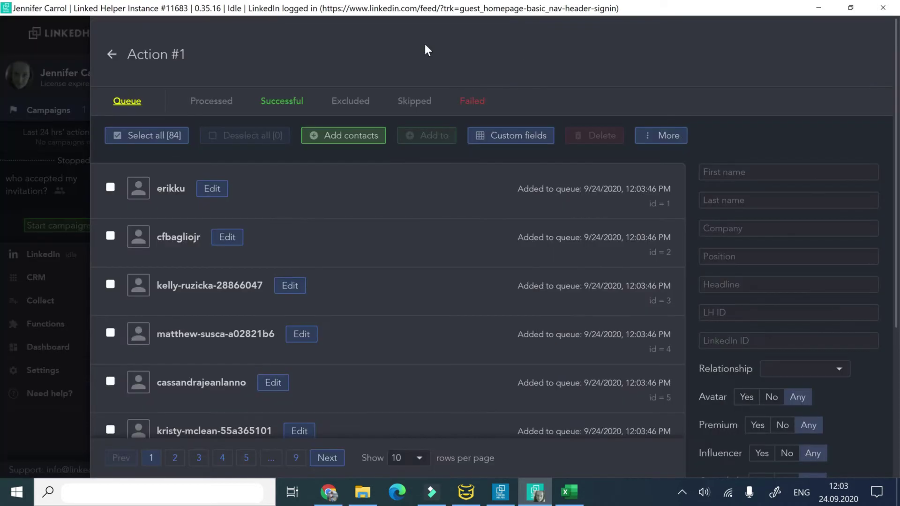
click(113, 54)
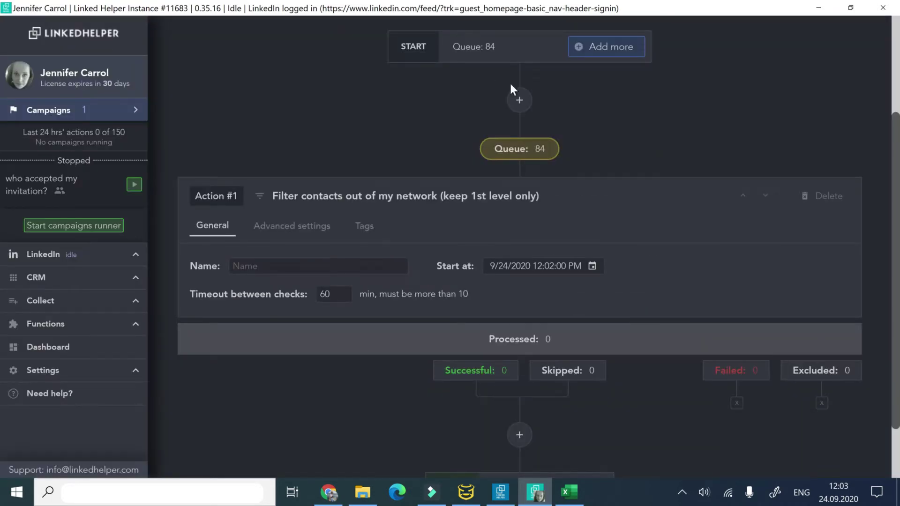
scroll(779, 151, up, 3)
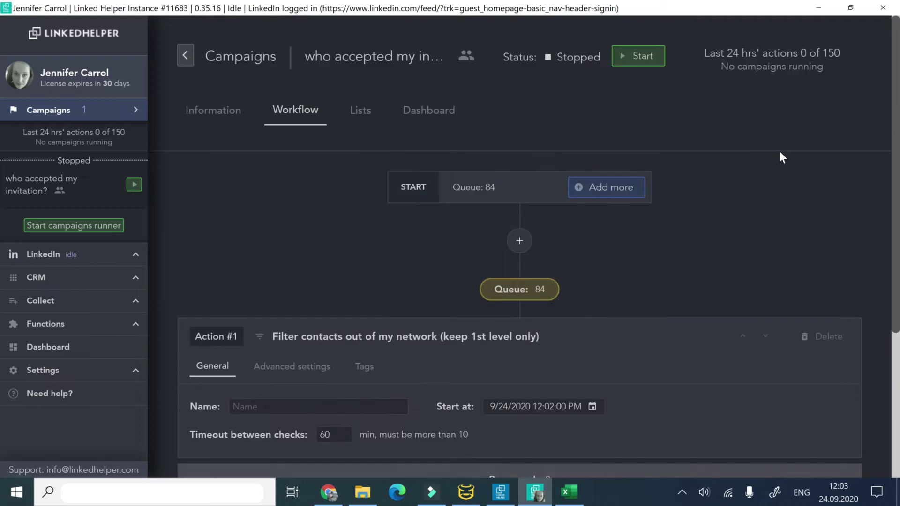
click(656, 63)
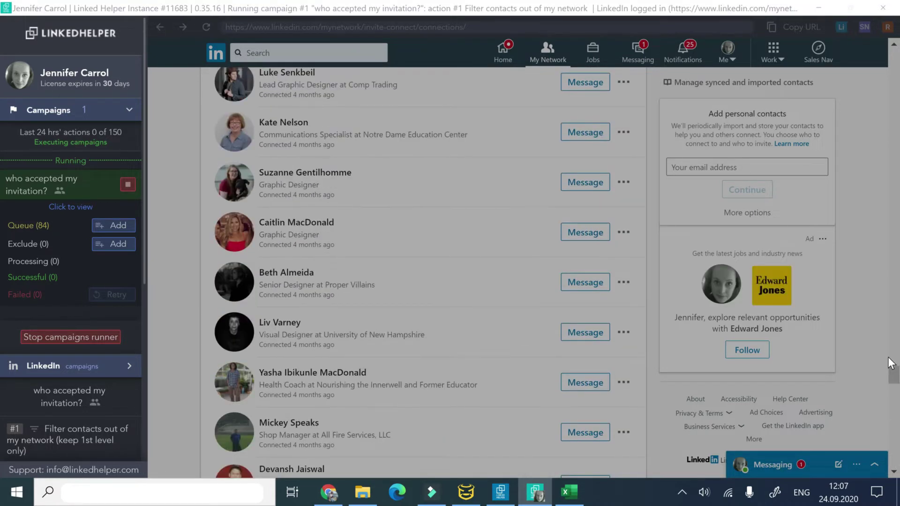
Step: Examine the filter action's results in the campaign's workflow and list its successfully processed contacts
click(99, 422)
click(293, 113)
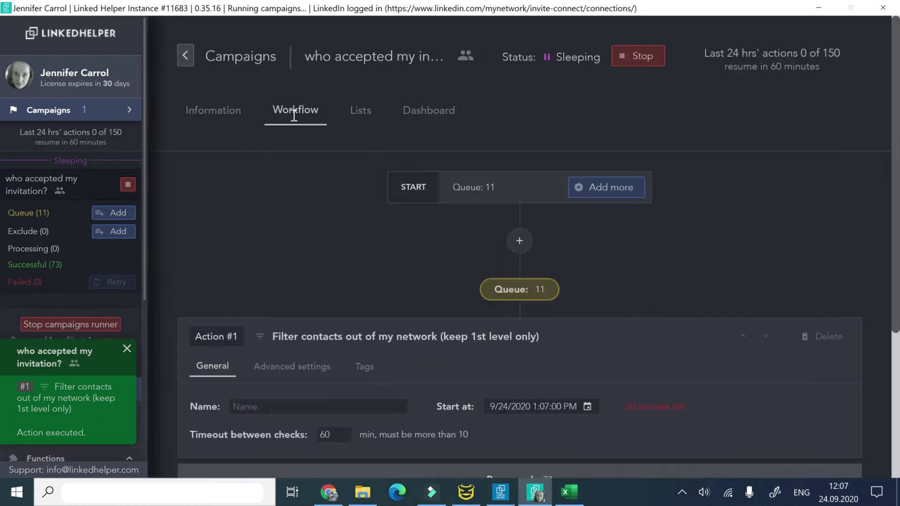
scroll(897, 324, down, 1)
scroll(896, 324, down, 3)
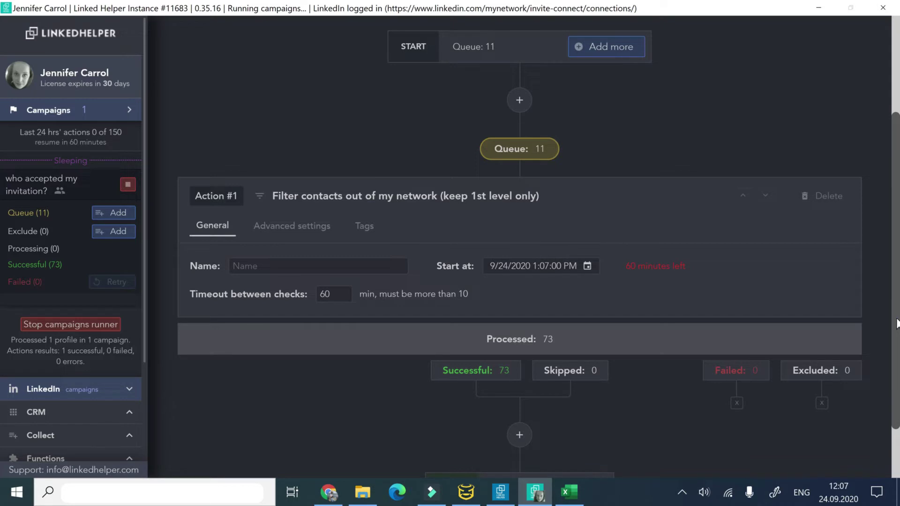
click(506, 375)
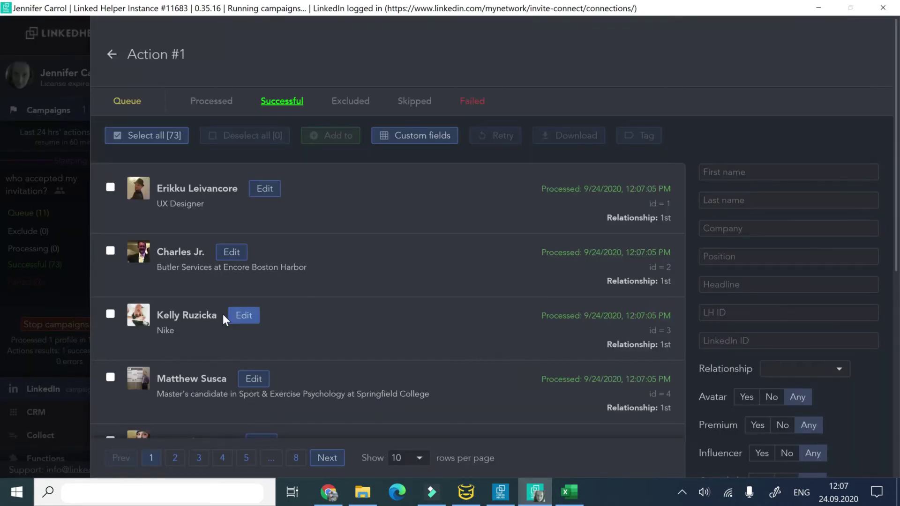
Step: Open the third successful contact's CRM record and show that profile in LinkedIn
click(234, 315)
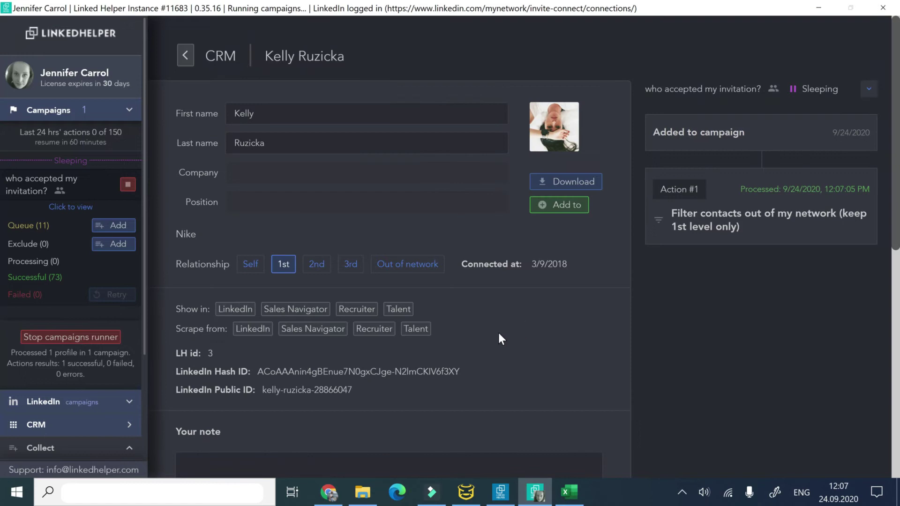
click(235, 310)
click(567, 321)
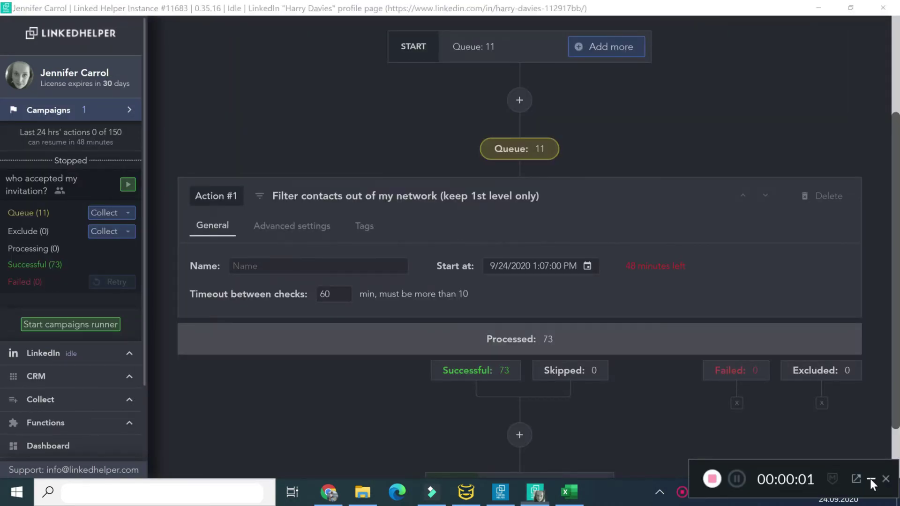
Step: Open the filter action's queue and show the second queued contact's profile in LinkedIn
click(870, 479)
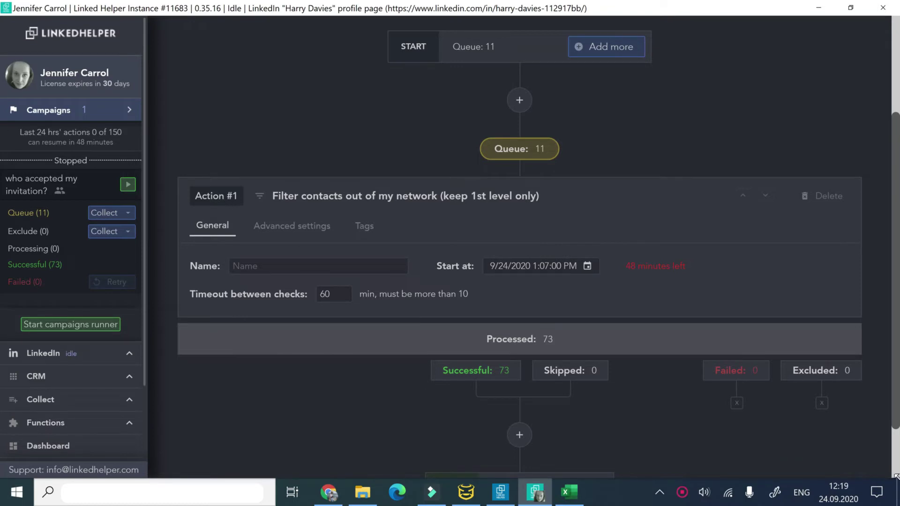
click(534, 155)
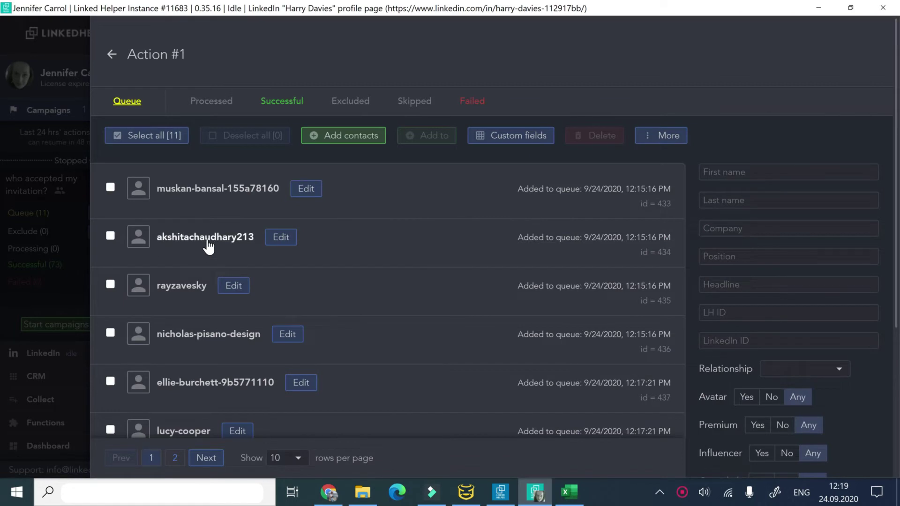
click(206, 248)
click(236, 281)
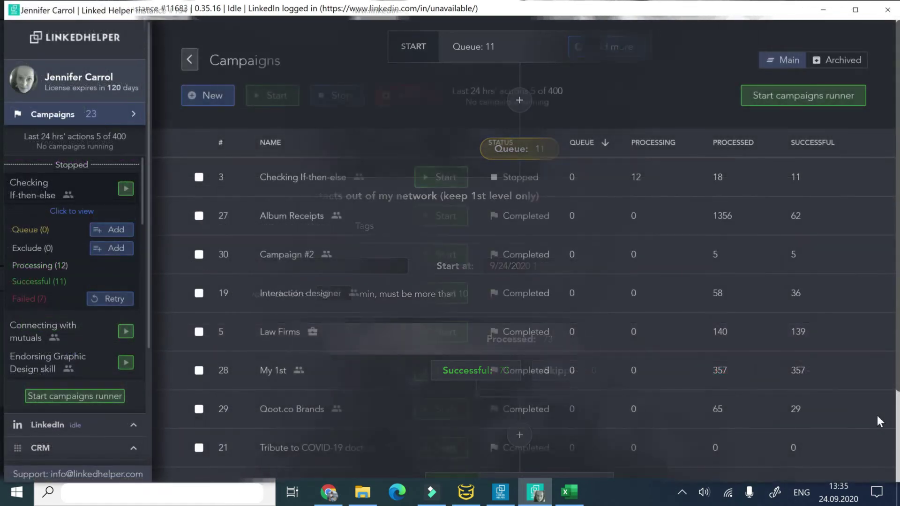
Step: Add a "Filter contacts out of my network (keep 1st level only)" action after the invitation action in the Qoot.co Brands campaign
click(297, 411)
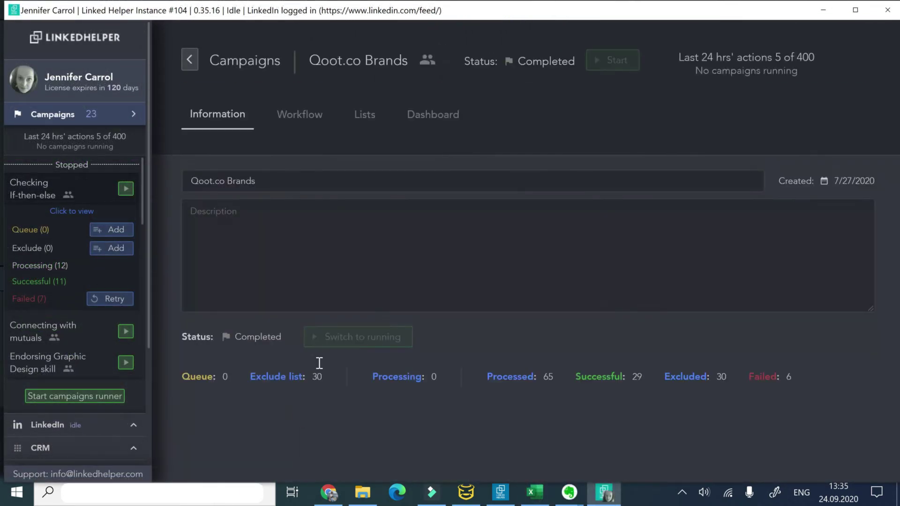
click(303, 121)
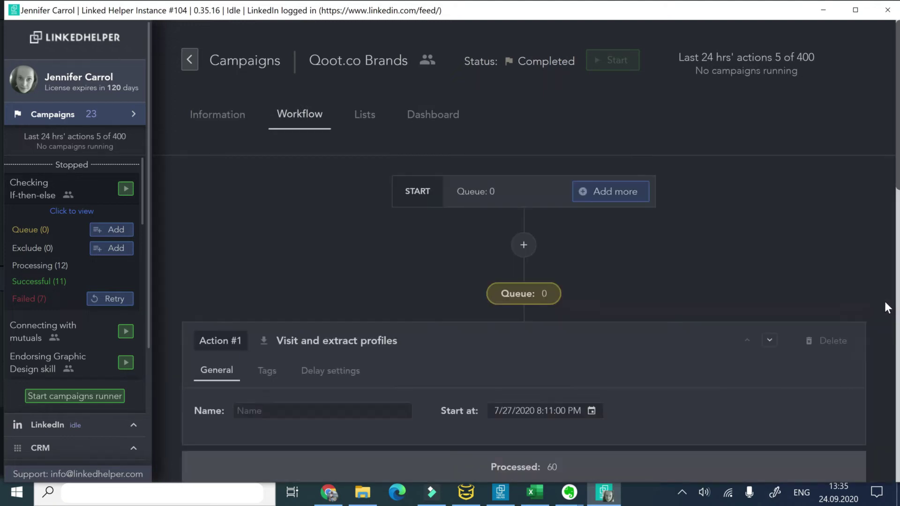
scroll(898, 190, down, 8)
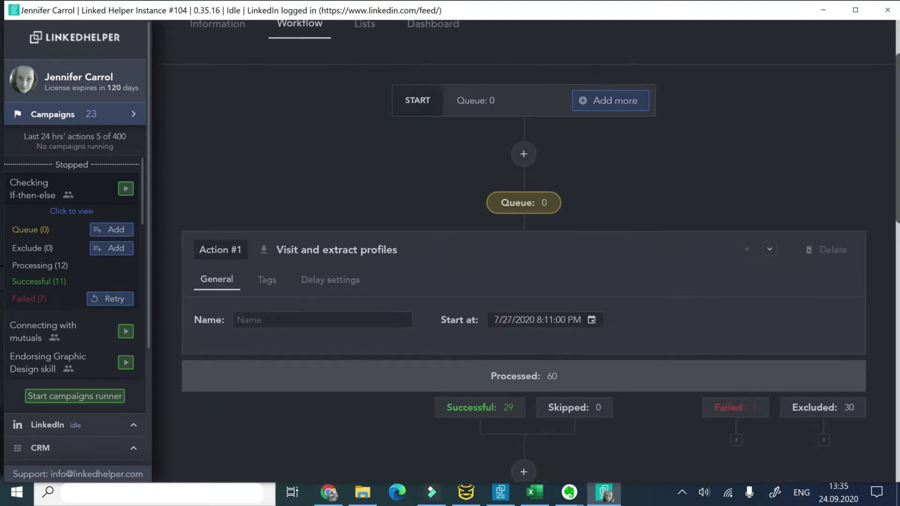
scroll(897, 190, down, 7)
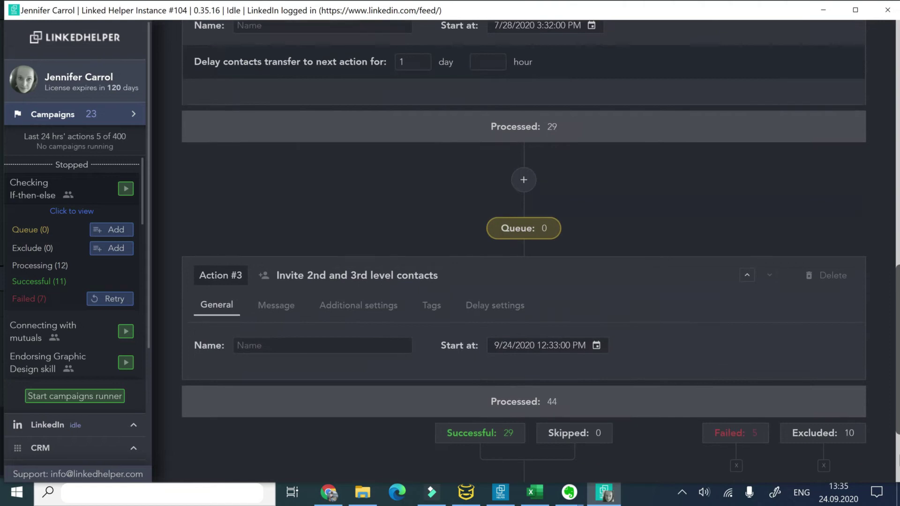
scroll(524, 250, down, 1)
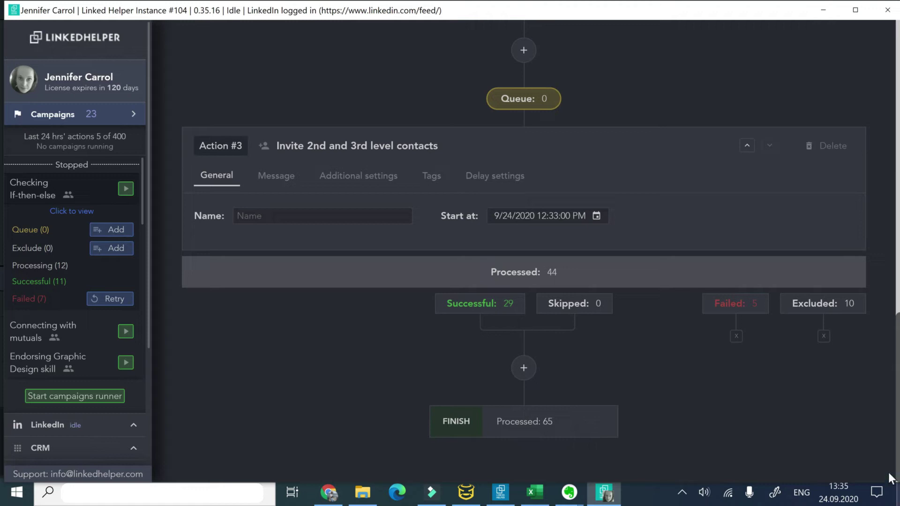
click(531, 375)
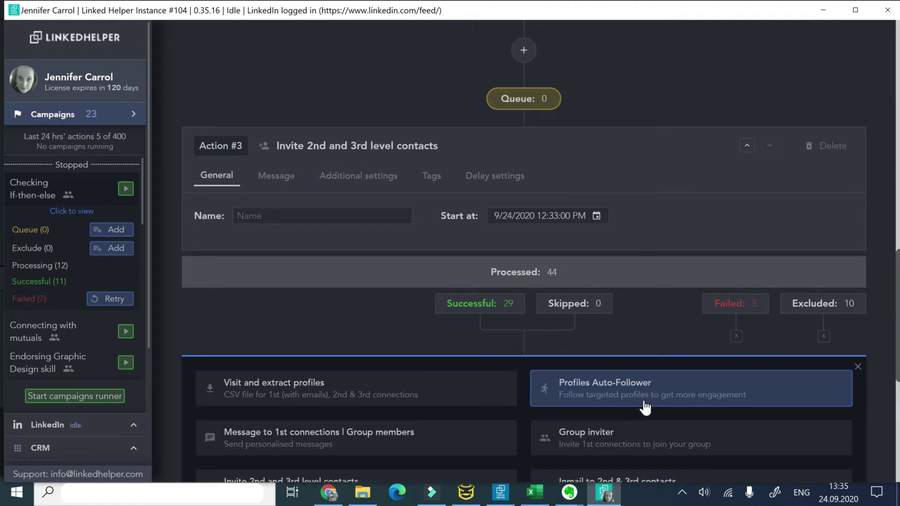
click(474, 382)
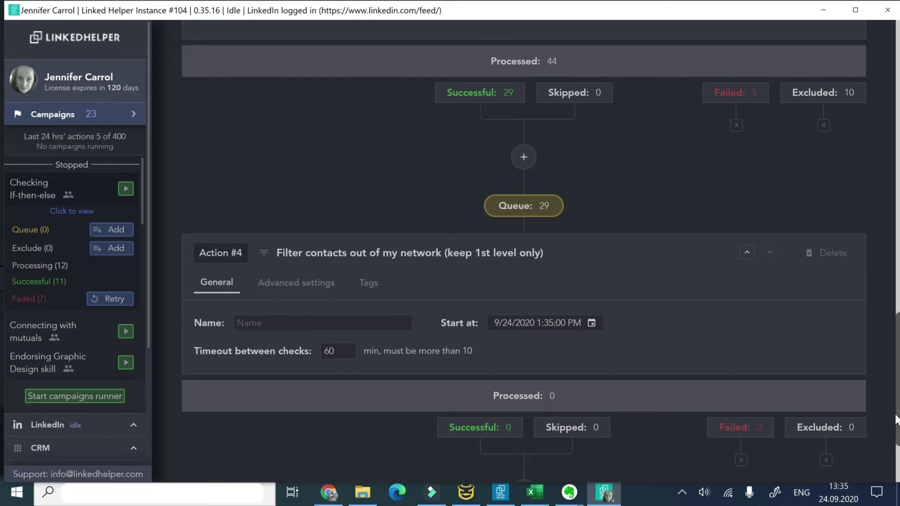
Step: Name the new filter action "filter" and add the tags SAP and accepted to its successfully processed contacts
click(409, 321)
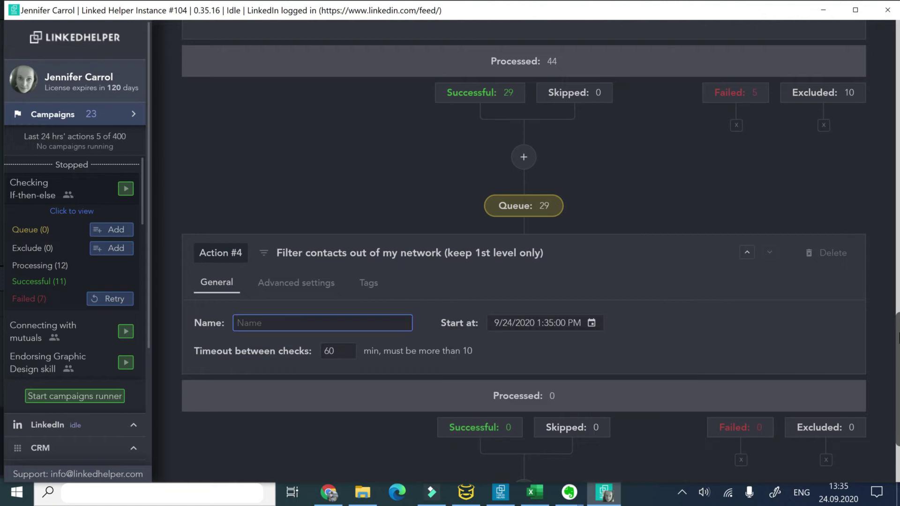
text(filter)
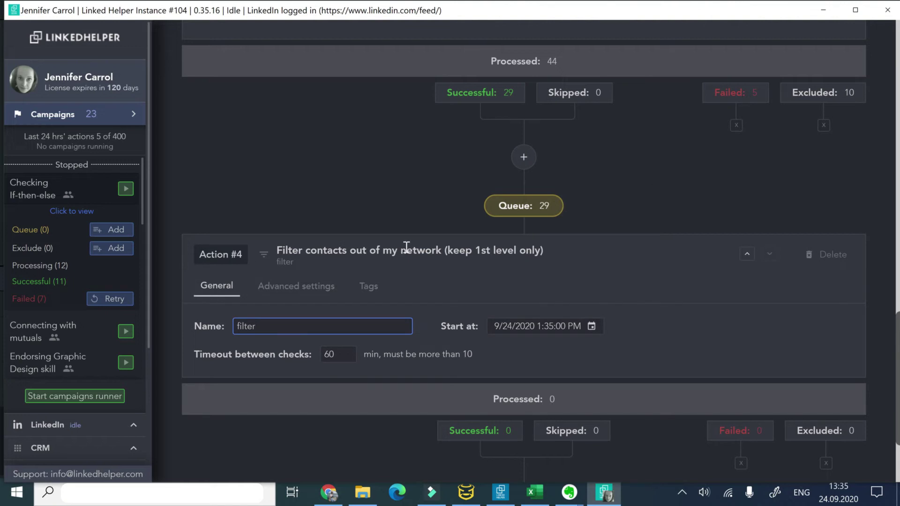
click(378, 290)
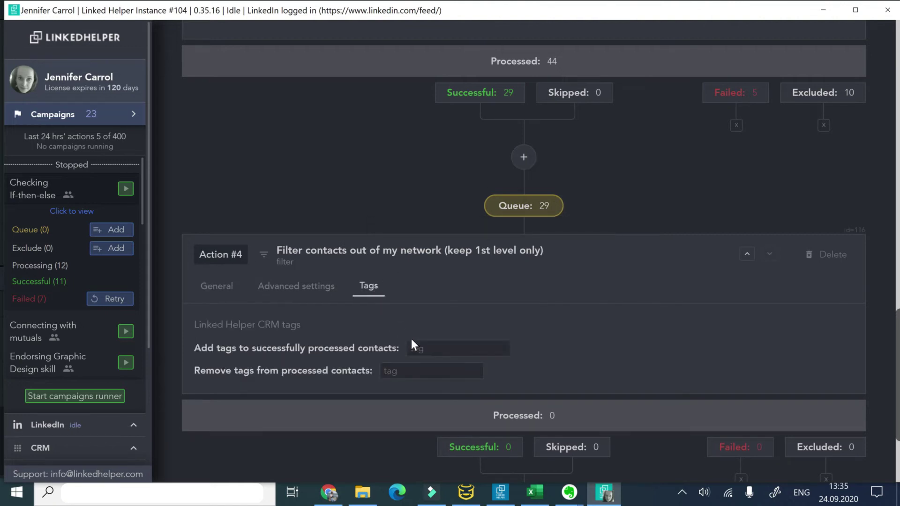
click(415, 346)
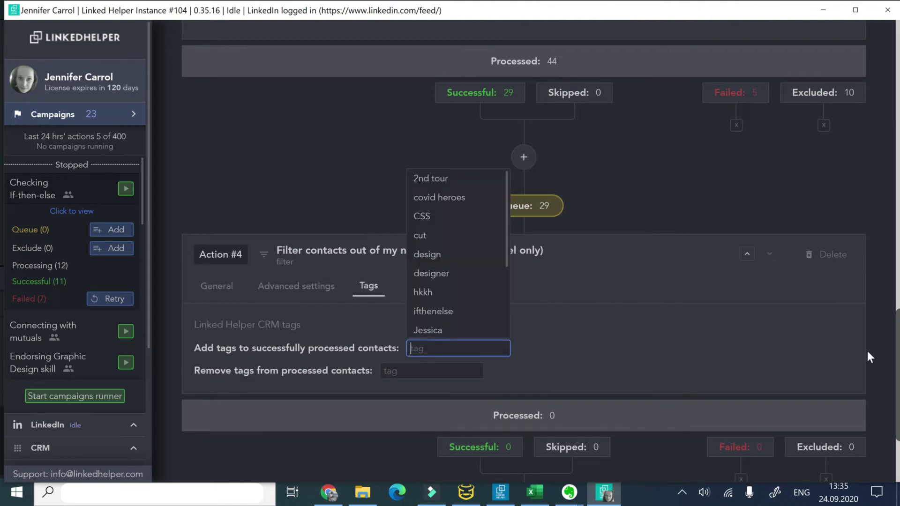
text(SAP)
key(Return)
text(accepted)
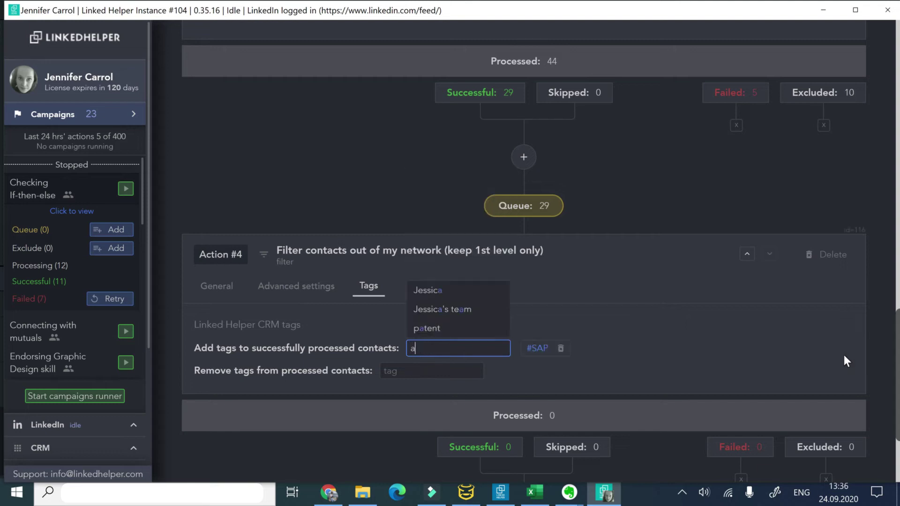
key(Return)
click(821, 343)
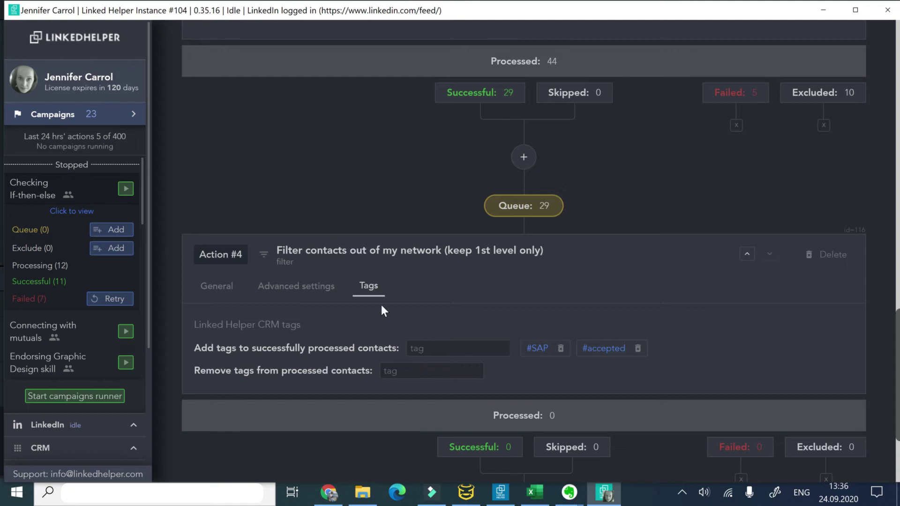
Step: Set the filter action's timeout between checks to 90 minutes
click(229, 292)
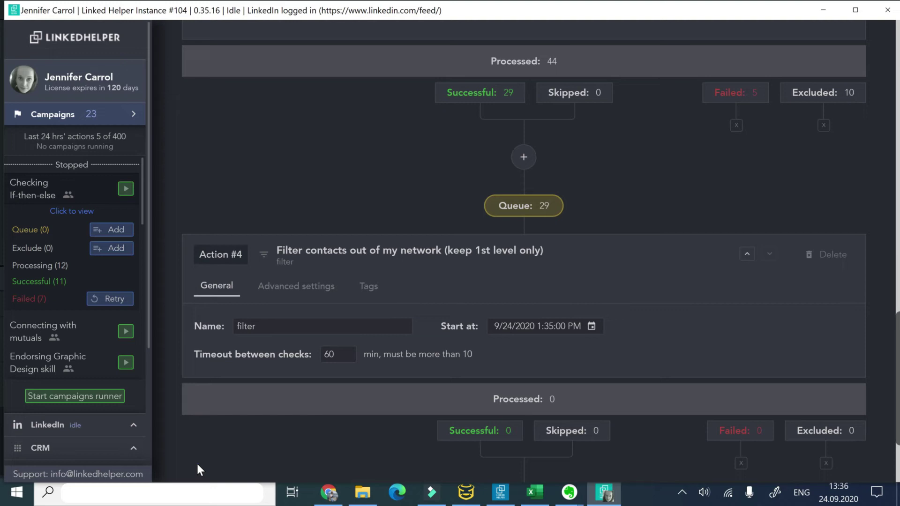
double_click(339, 356)
text(90)
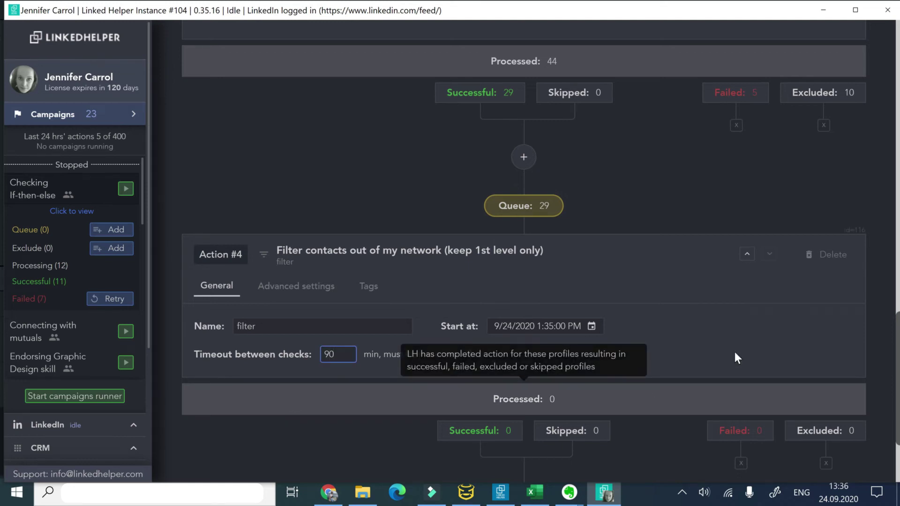
click(738, 358)
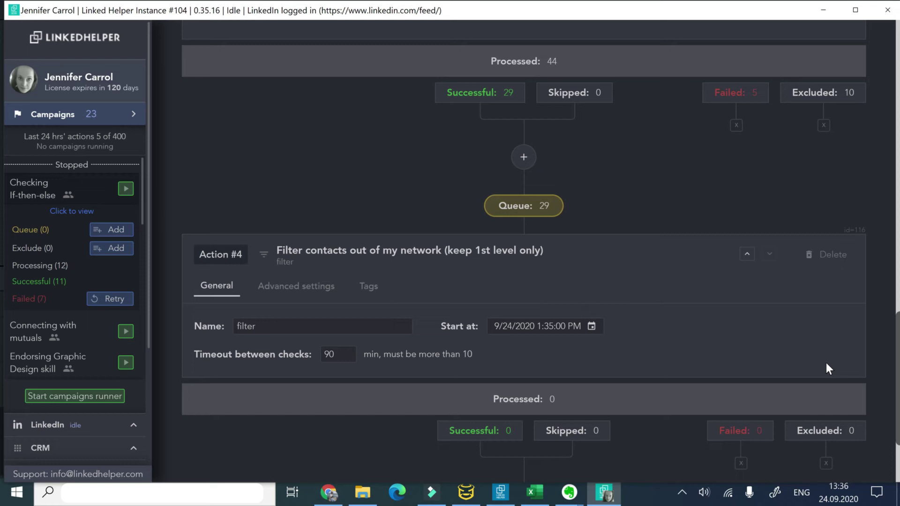
Step: Set the filter action to check for newly added contacts until "Previously added found"
scroll(829, 369, down, 3)
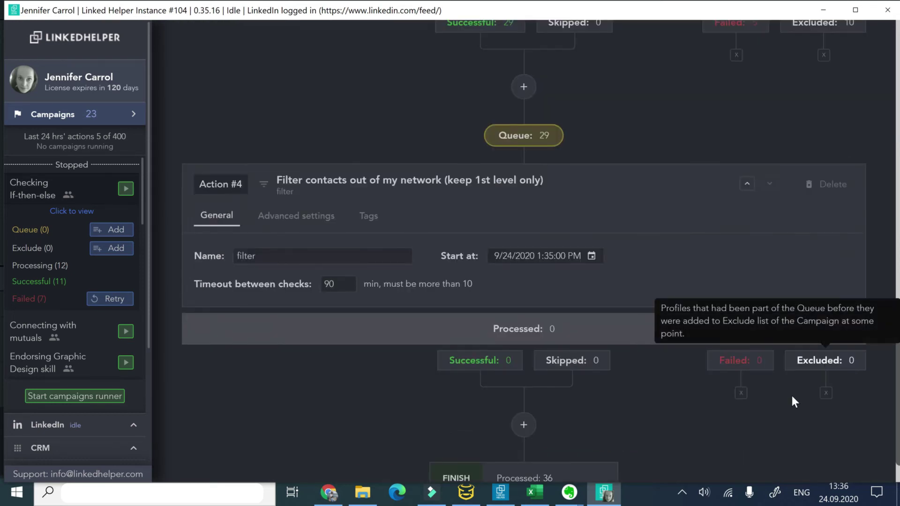
click(283, 216)
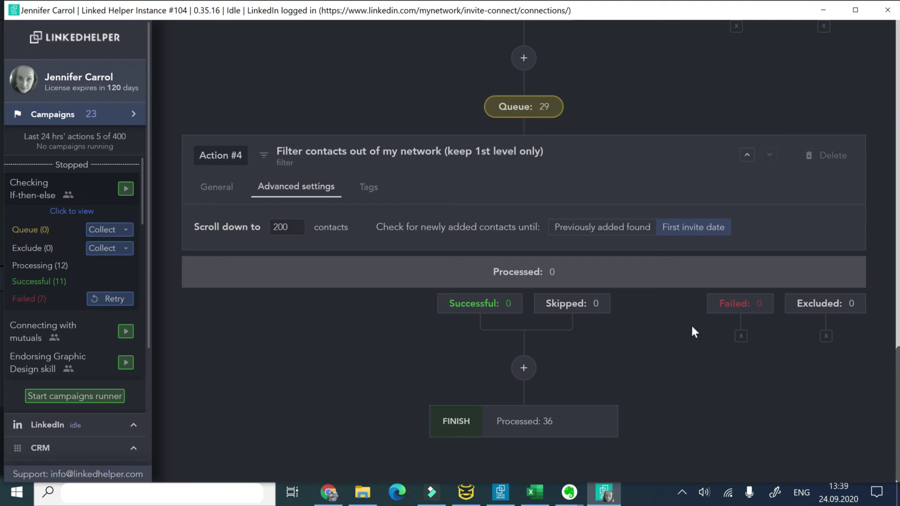
click(611, 230)
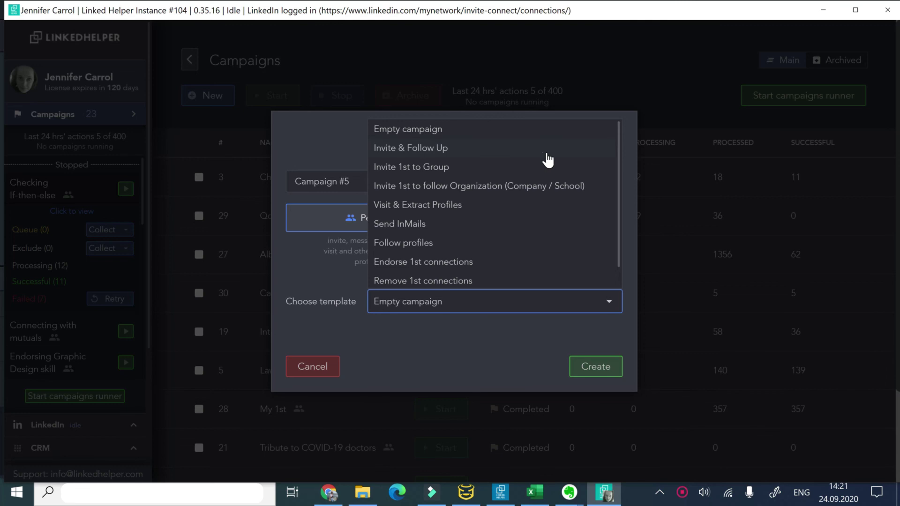
Step: Create Campaign #5 from the "Invite & Follow Up" template and open its workflow
click(547, 154)
click(611, 373)
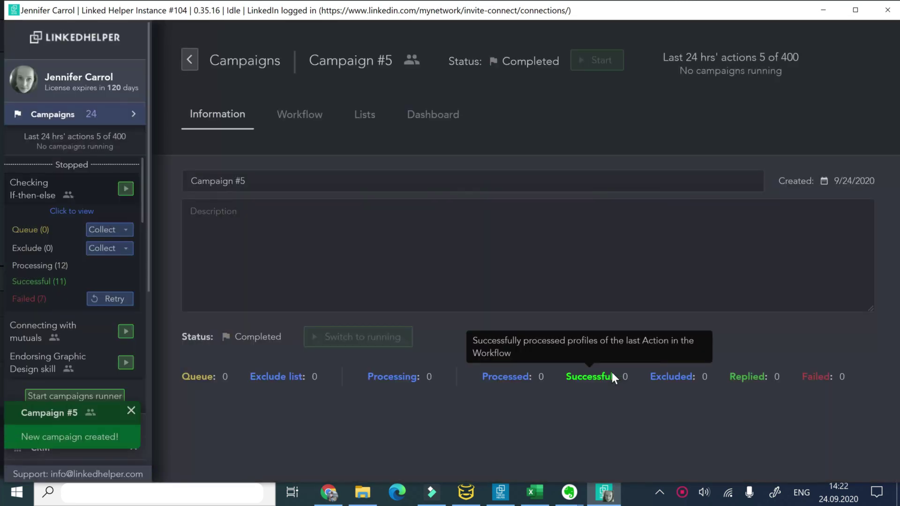
click(323, 136)
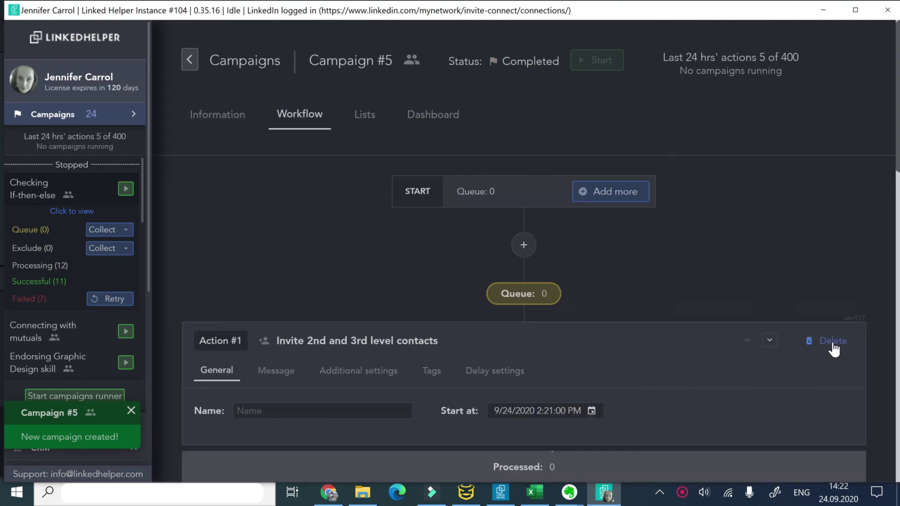
Step: Delete the network filter action from Campaign #5's workflow and review the remaining invitation and message actions
scroll(856, 364, down, 5)
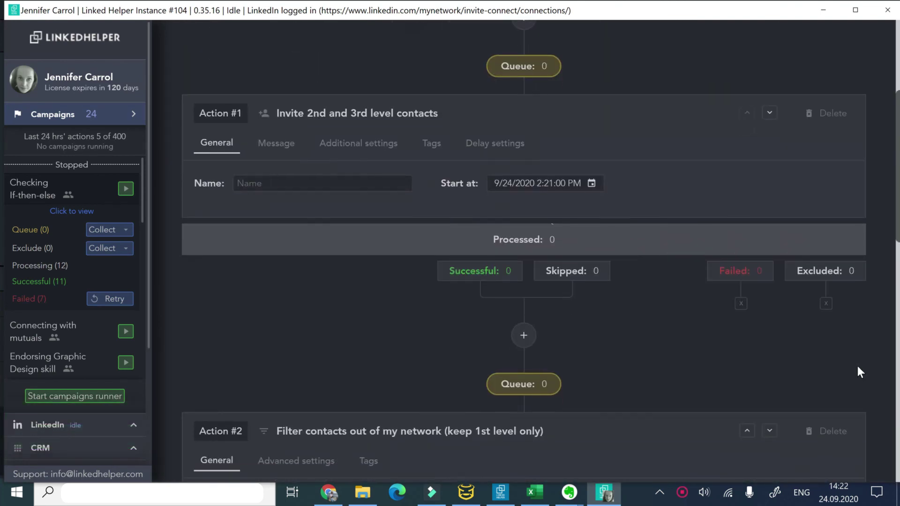
scroll(857, 366, down, 10)
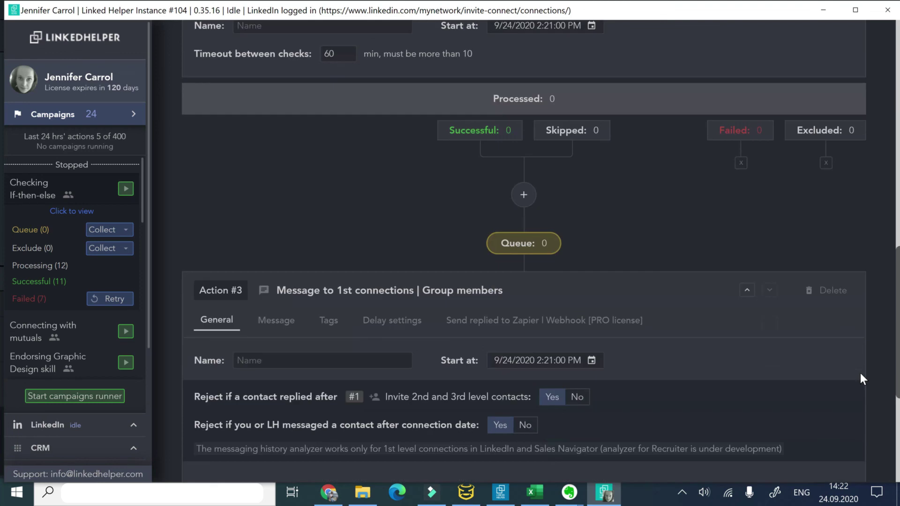
scroll(860, 372, down, 2)
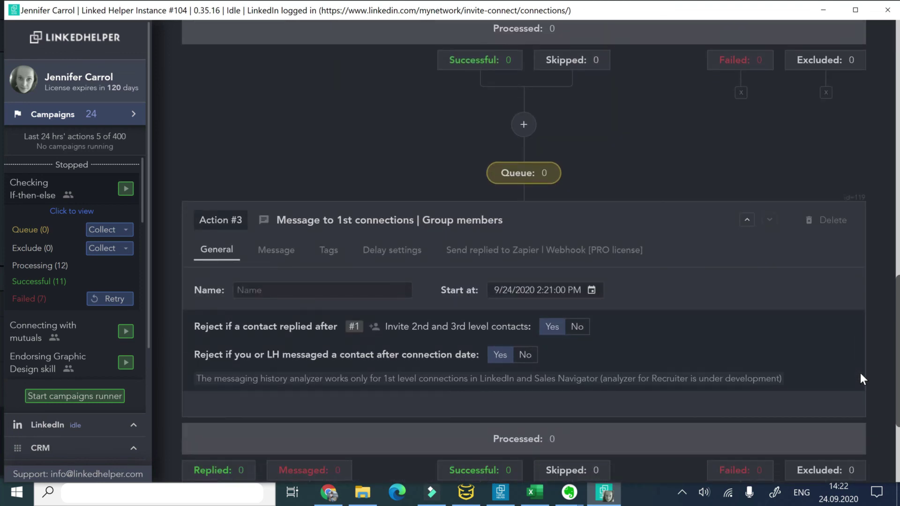
scroll(859, 373, up, 6)
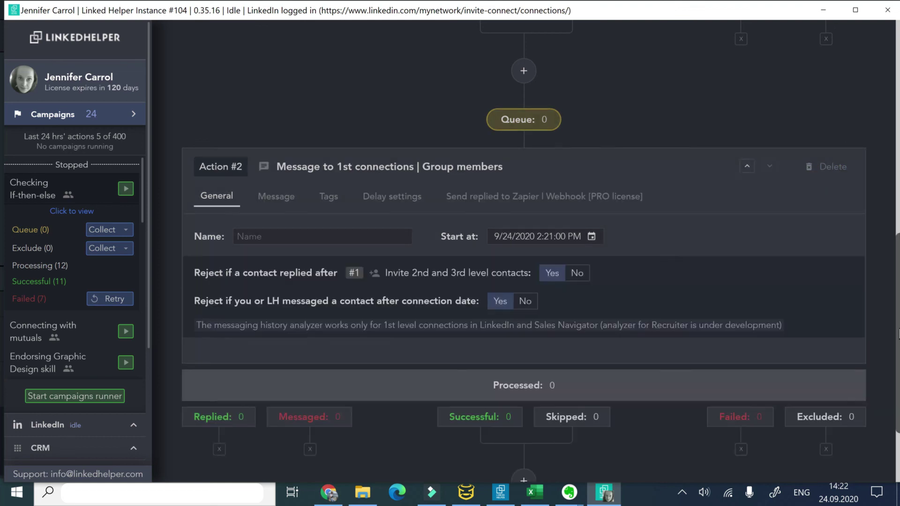
scroll(898, 341, up, 2)
scroll(898, 341, up, 3)
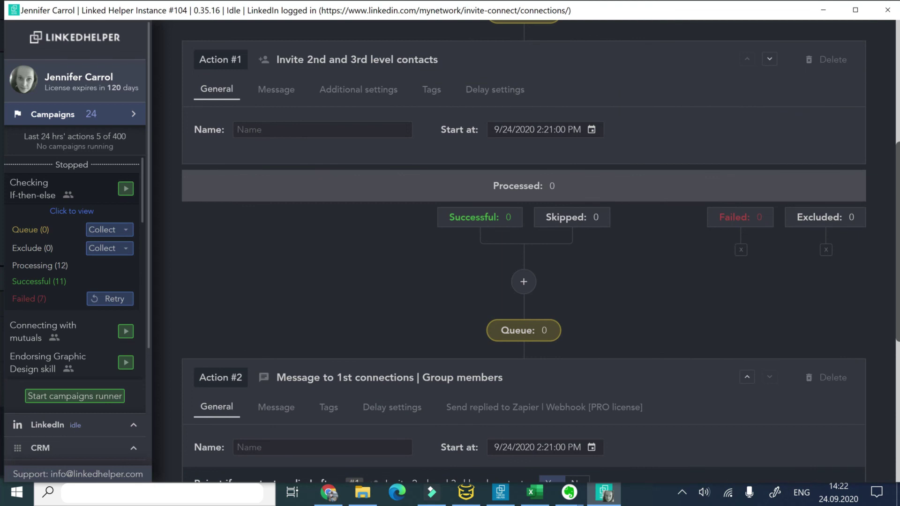
scroll(524, 252, down, 5)
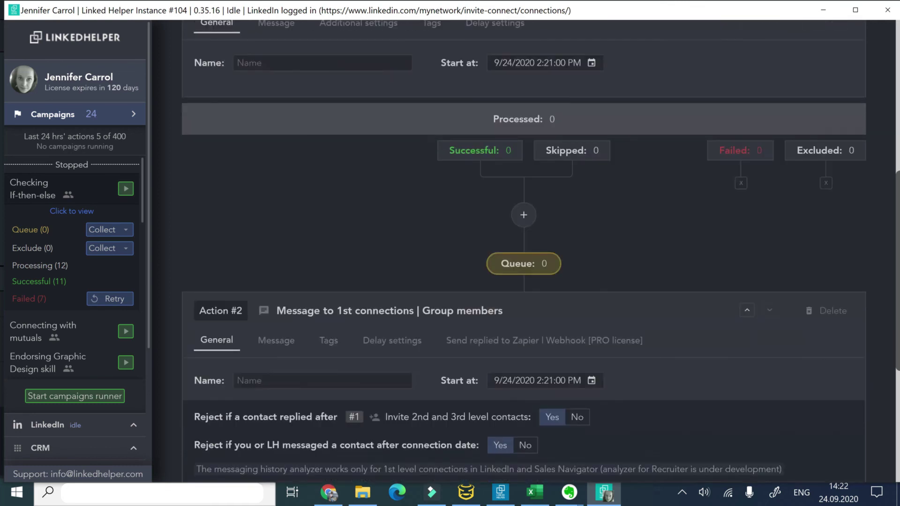